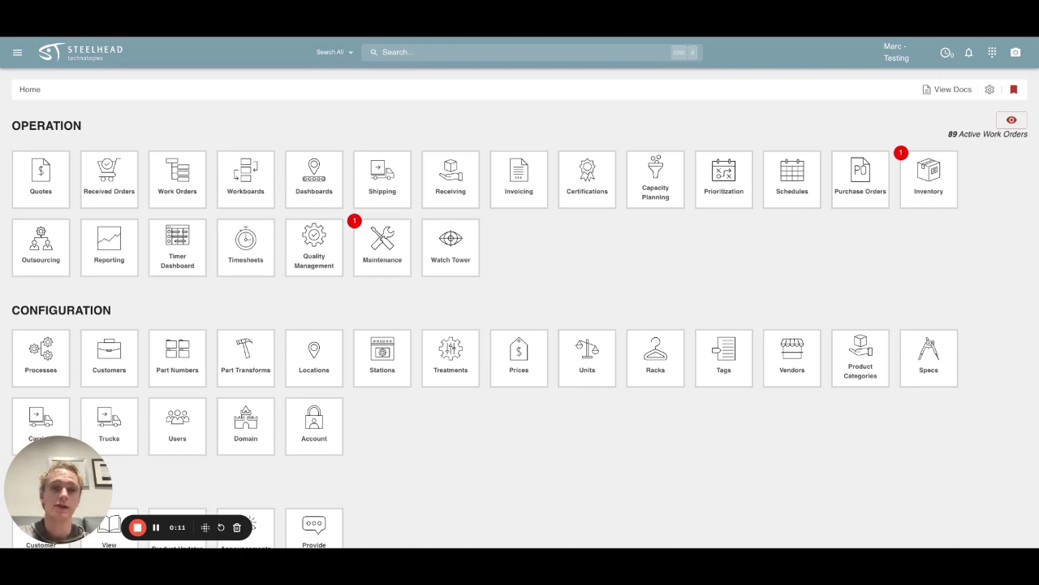
# Step: Open Schedule #1 from the schedules list and view the unscheduled tasks of its Oven 1 station
pyautogui.click(792, 202)
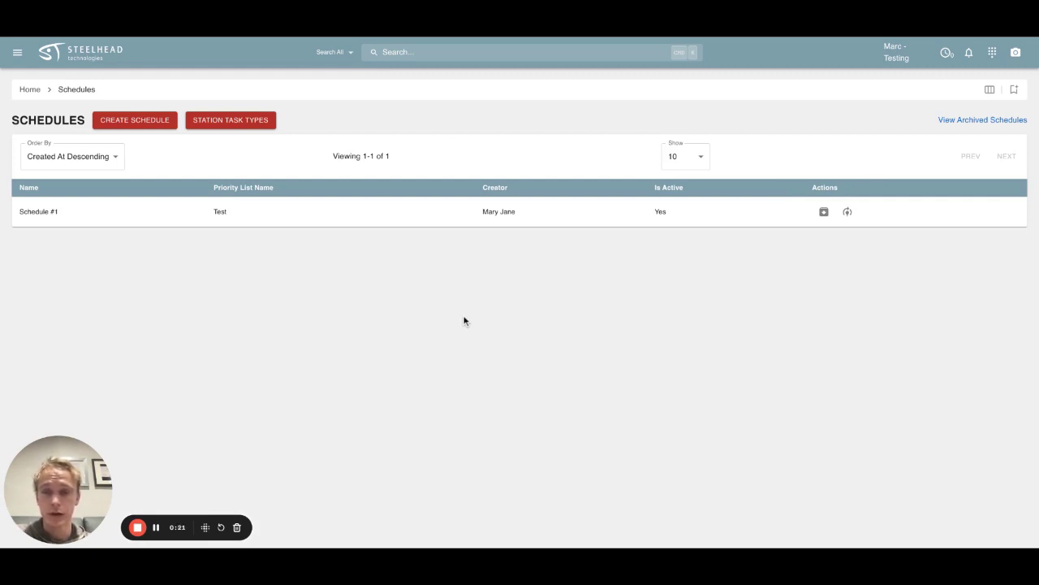
pyautogui.click(363, 222)
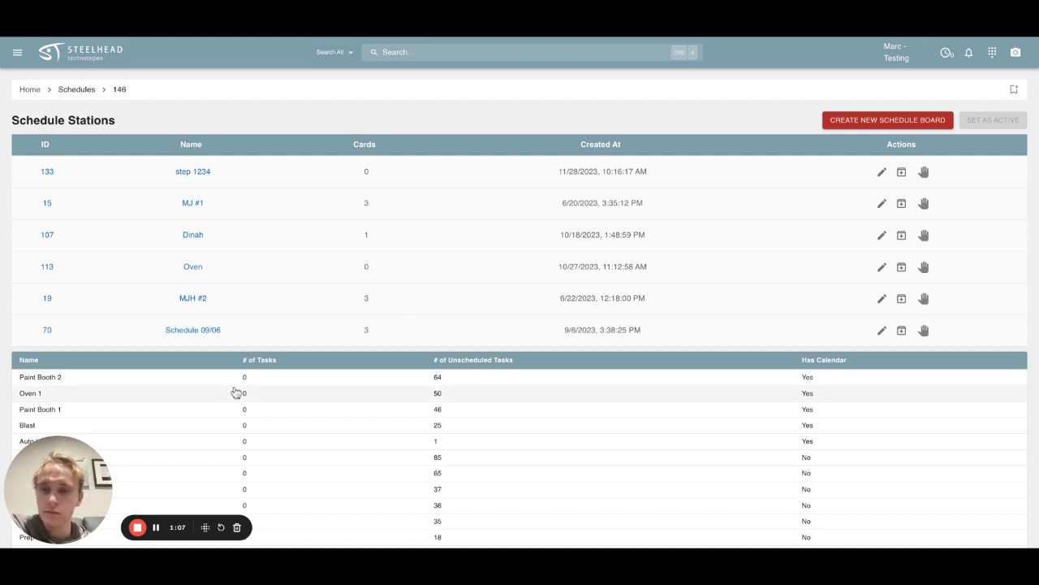
pyautogui.click(138, 393)
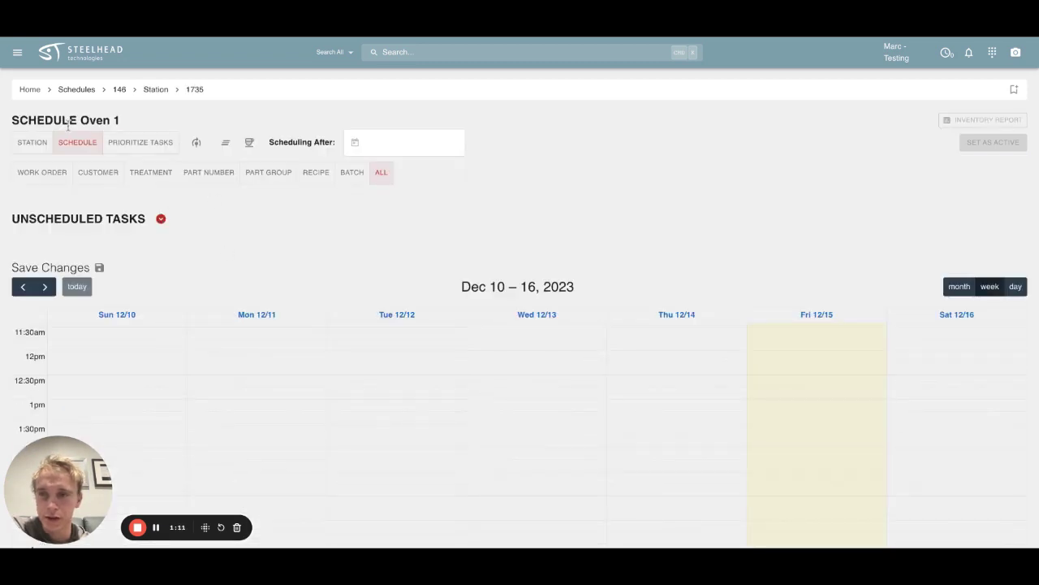
pyautogui.click(159, 219)
pyautogui.click(158, 221)
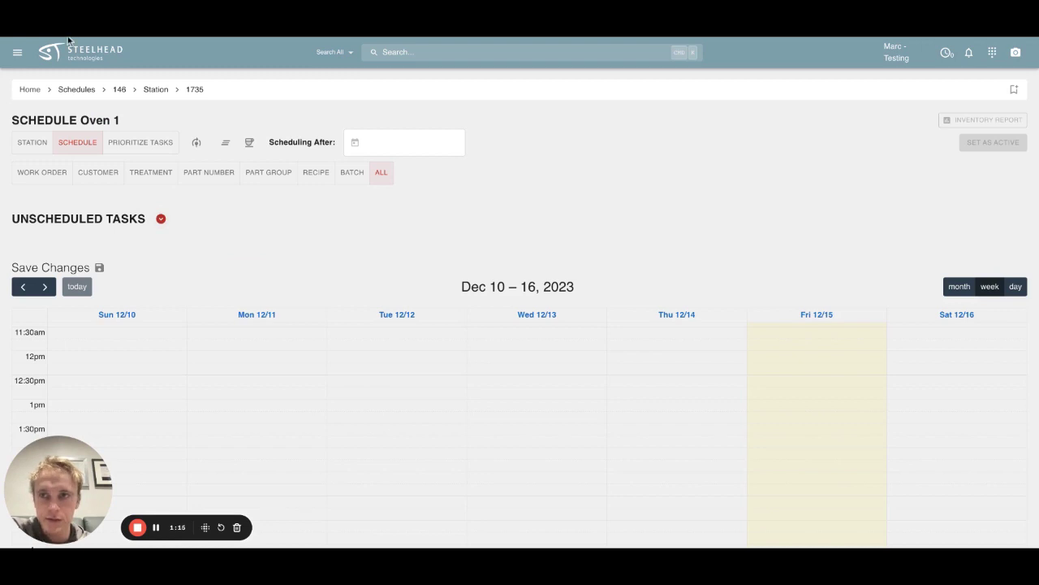
# Step: Return to the schedule's station list and open the schedule board MJ #1
pyautogui.hotkey('alt', 'Left')
pyautogui.click(189, 204)
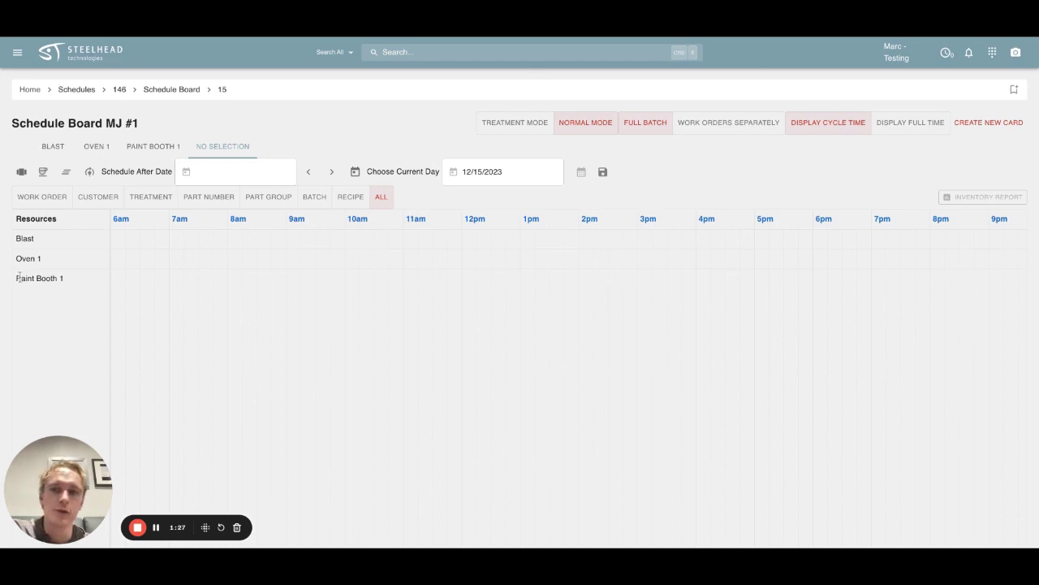
pyautogui.scroll(-5, 64, 294)
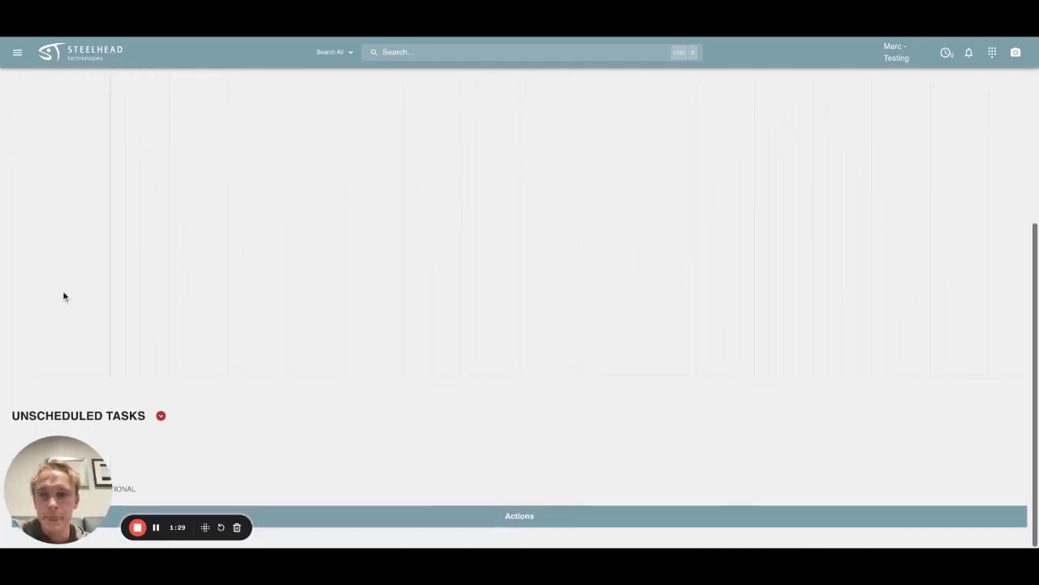
pyautogui.scroll(5, 95, 302)
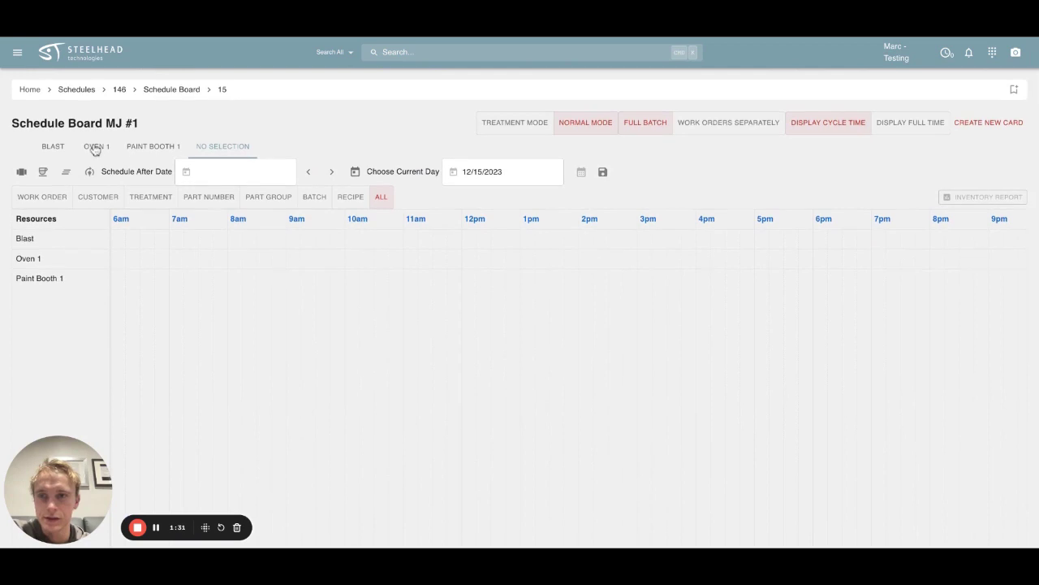
# Step: Switch the board to the Oven 1 station and expand its unscheduled tasks
pyautogui.click(52, 147)
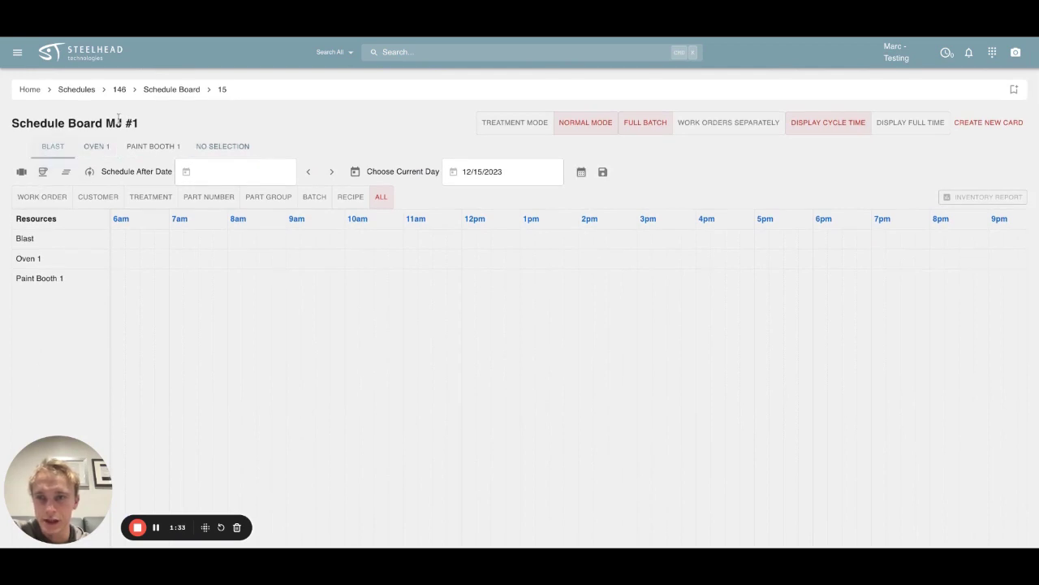
pyautogui.click(95, 149)
pyautogui.scroll(-5, 97, 333)
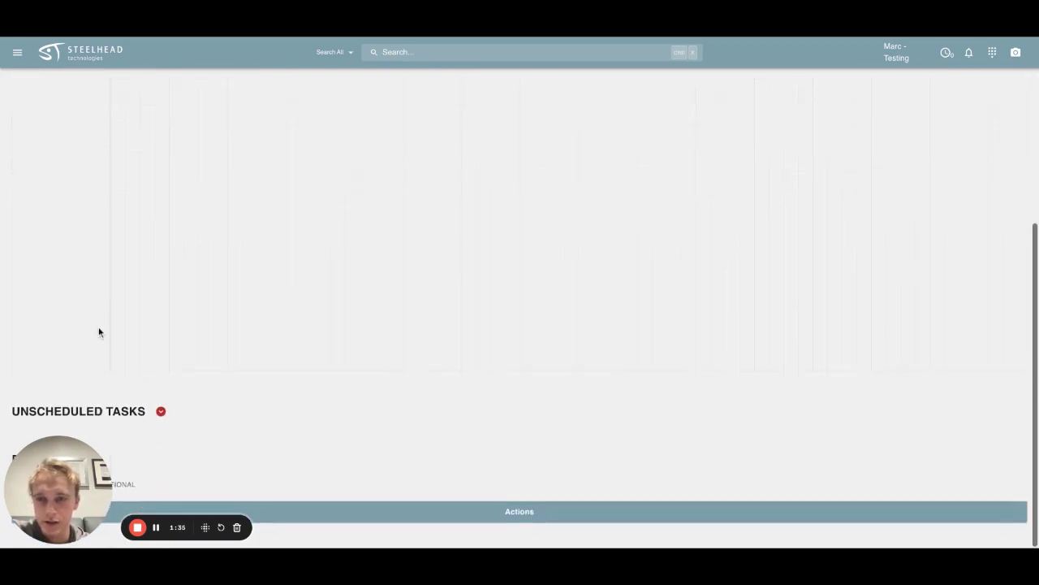
pyautogui.click(161, 411)
pyautogui.scroll(-4, 318, 413)
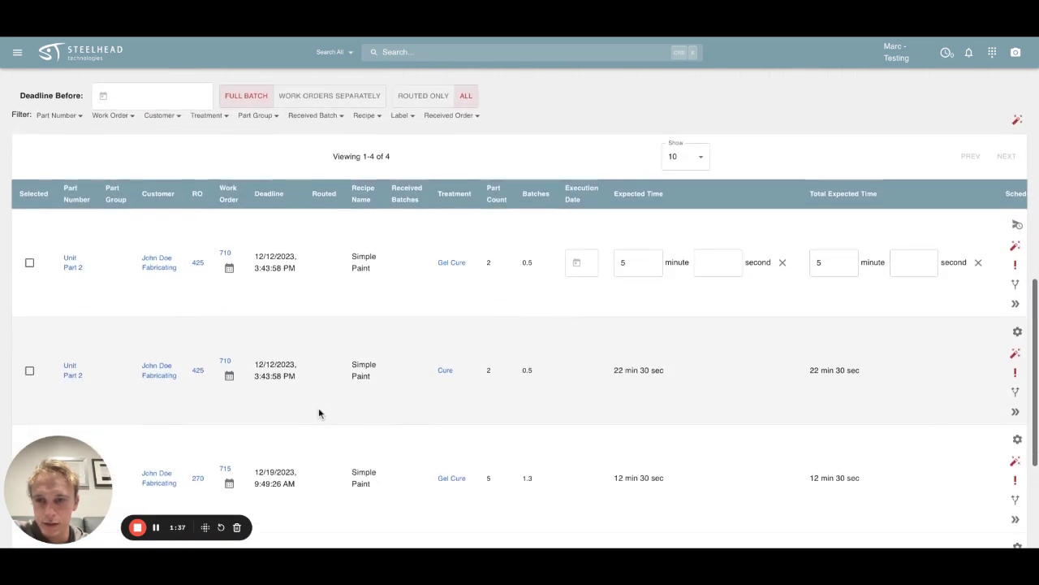
pyautogui.scroll(-1, 318, 413)
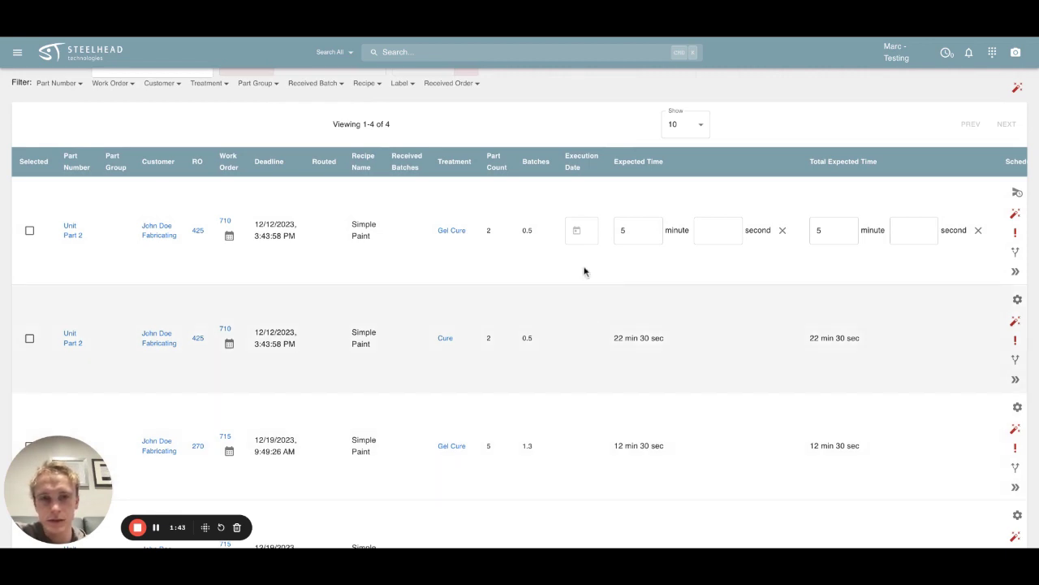
# Step: Schedule Unit Part 2's Gel Cure task for work order 710 on Oven 1 at 6:00 AM on 12/15/2023
pyautogui.click(579, 231)
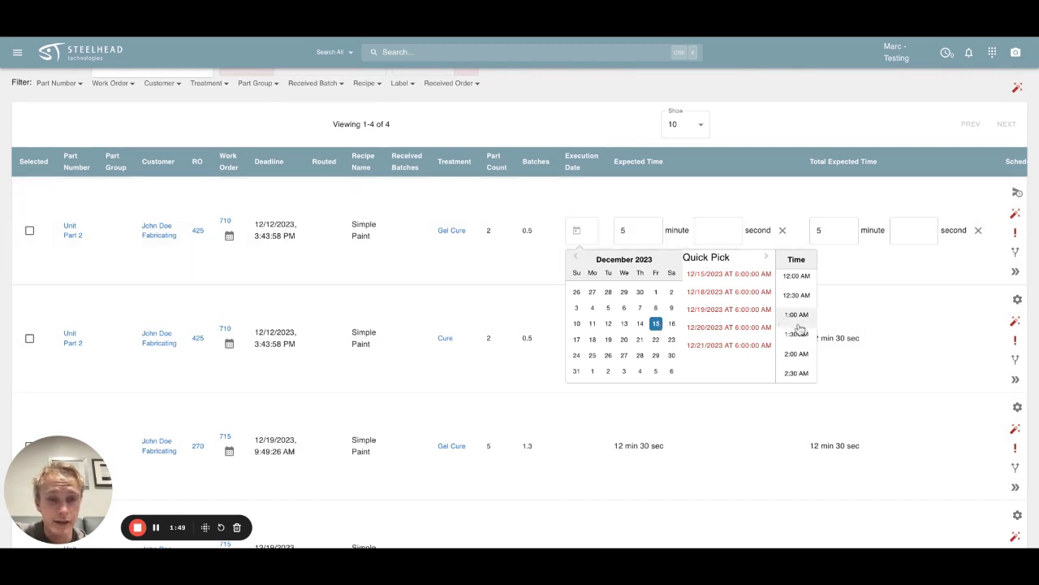
pyautogui.click(811, 186)
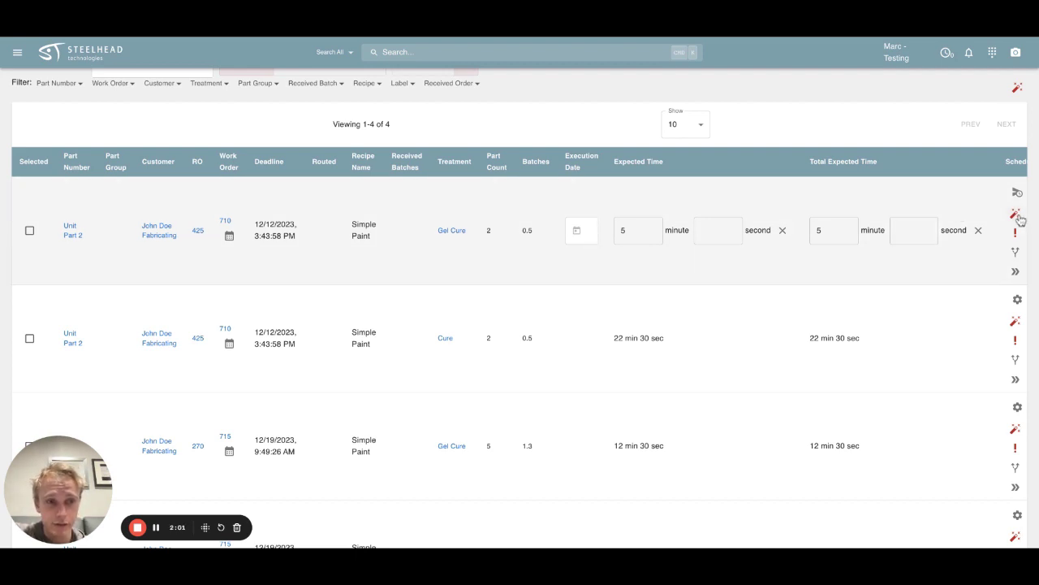
pyautogui.click(579, 231)
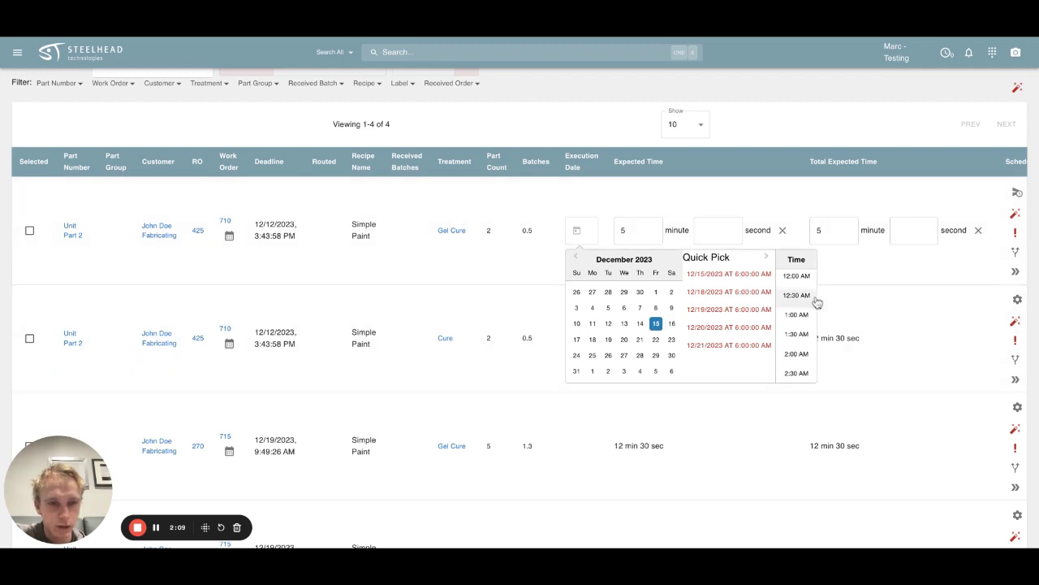
pyautogui.scroll(-2, 802, 378)
pyautogui.scroll(1, 802, 372)
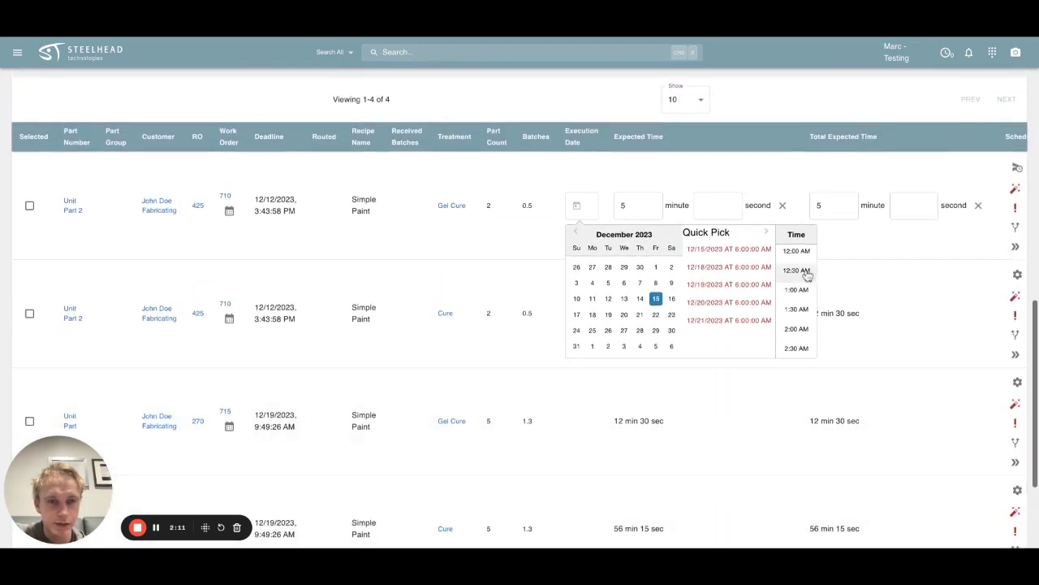
pyautogui.scroll(-4, 804, 293)
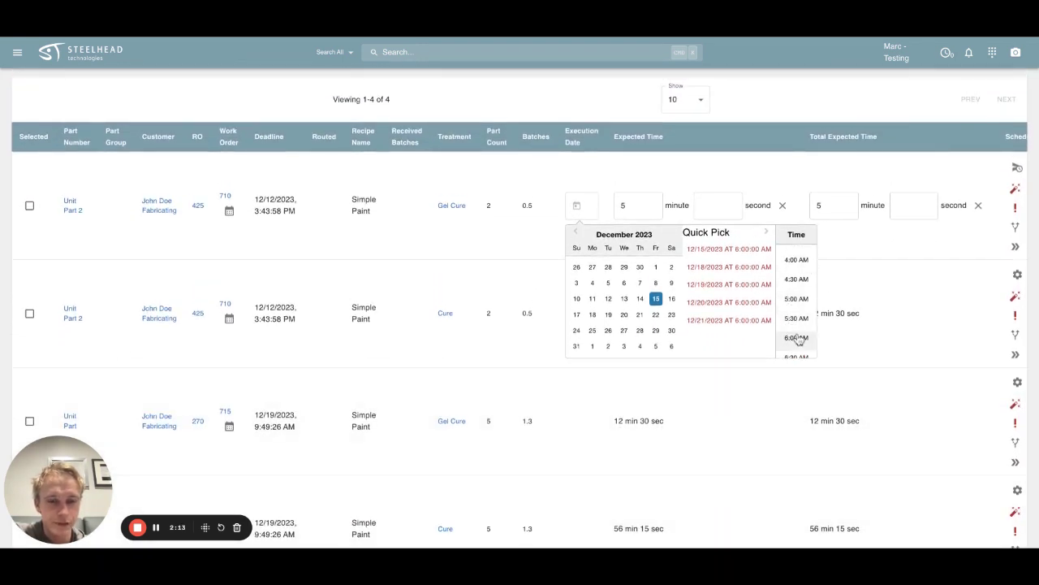
pyautogui.click(797, 338)
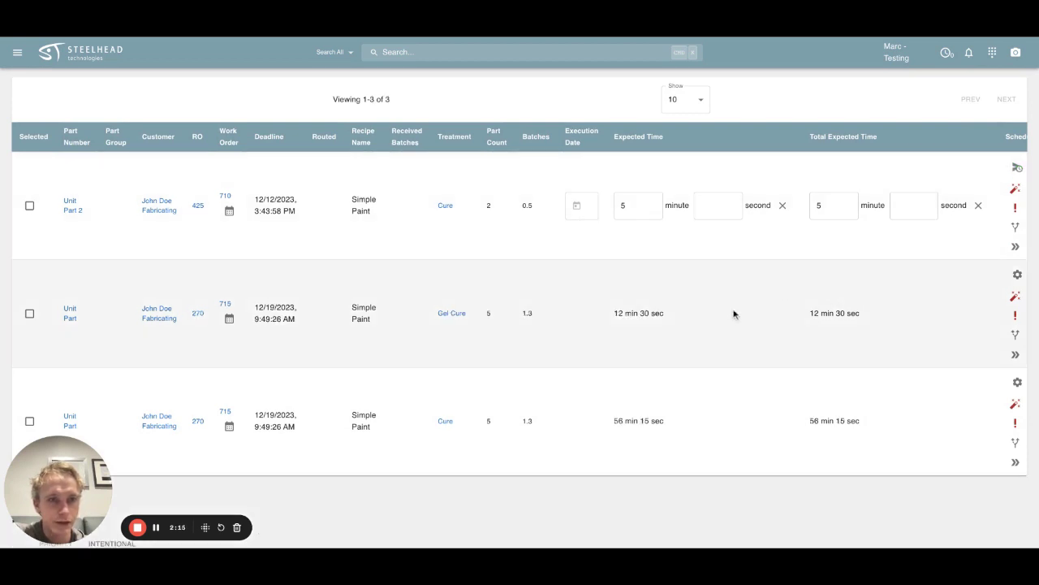
pyautogui.scroll(7, 595, 299)
pyautogui.scroll(1, 306, 220)
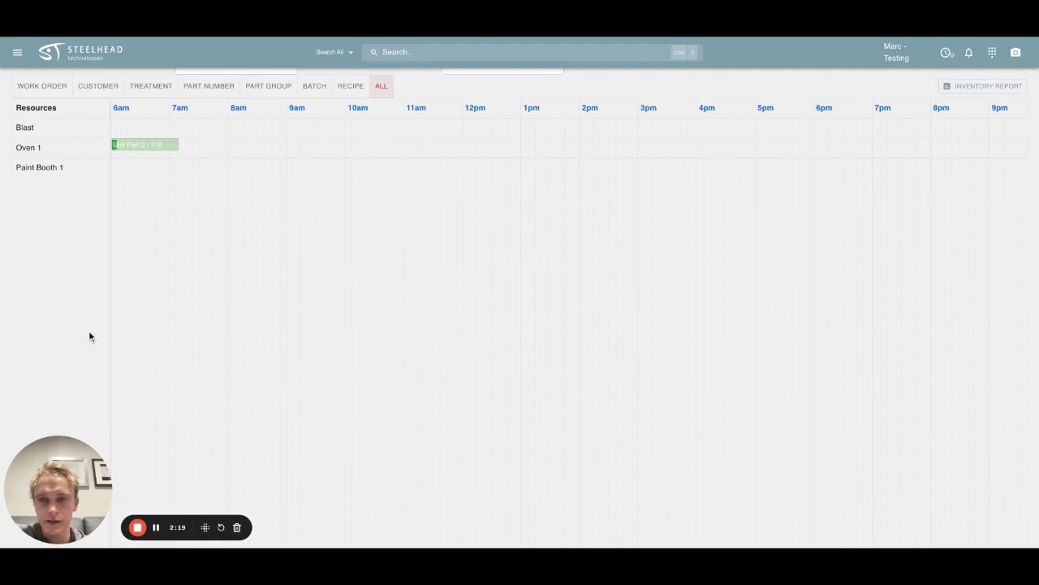
# Step: Auto-schedule the Cure task of work order 710 and the Gel Cure task of work order 715 on Oven 1, and save the board
pyautogui.scroll(-7, 39, 192)
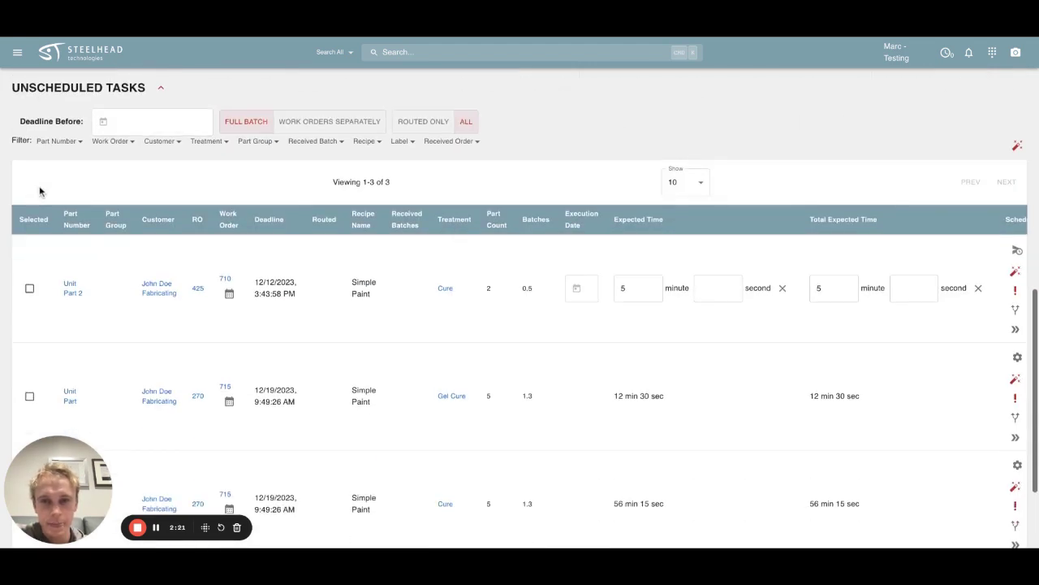
pyautogui.click(1015, 273)
pyautogui.click(1015, 273)
pyautogui.scroll(5, 477, 347)
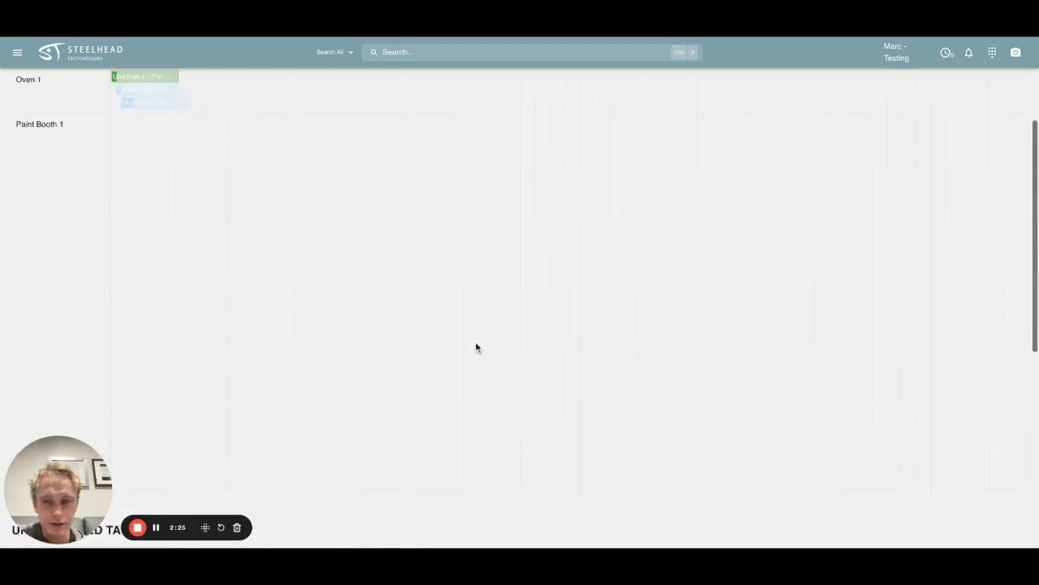
pyautogui.scroll(3, 476, 348)
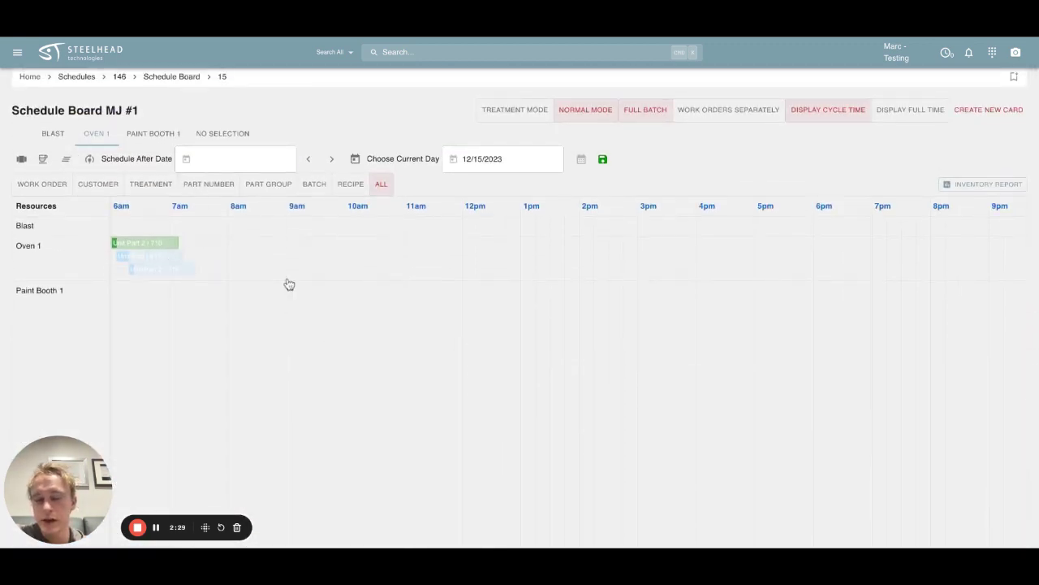
pyautogui.click(602, 159)
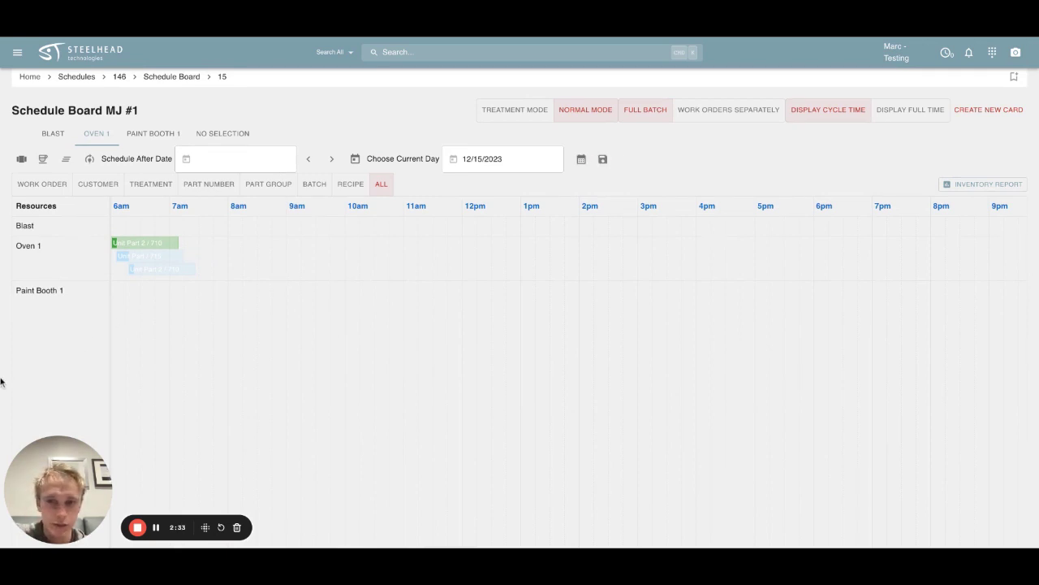
# Step: Add a lunch station task to Oven 1 at an automatically chosen start time and save the board
pyautogui.click(43, 158)
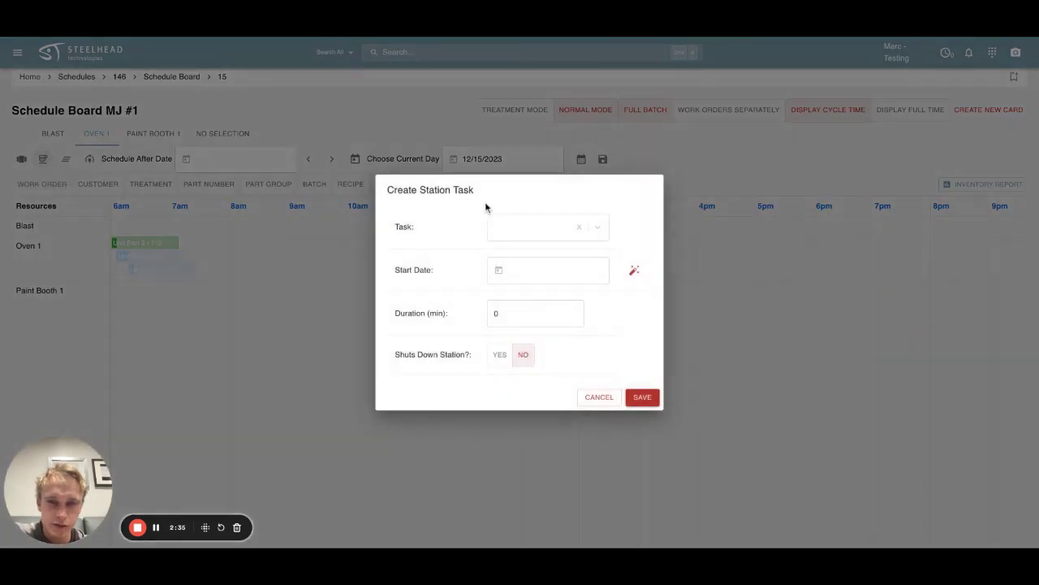
pyautogui.click(494, 228)
pyautogui.click(502, 255)
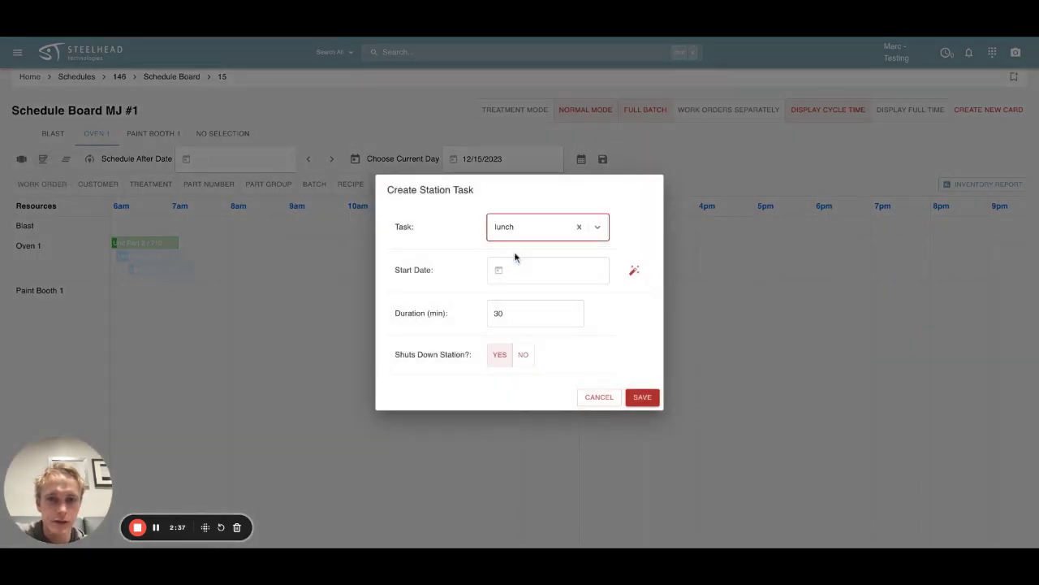
pyautogui.click(634, 271)
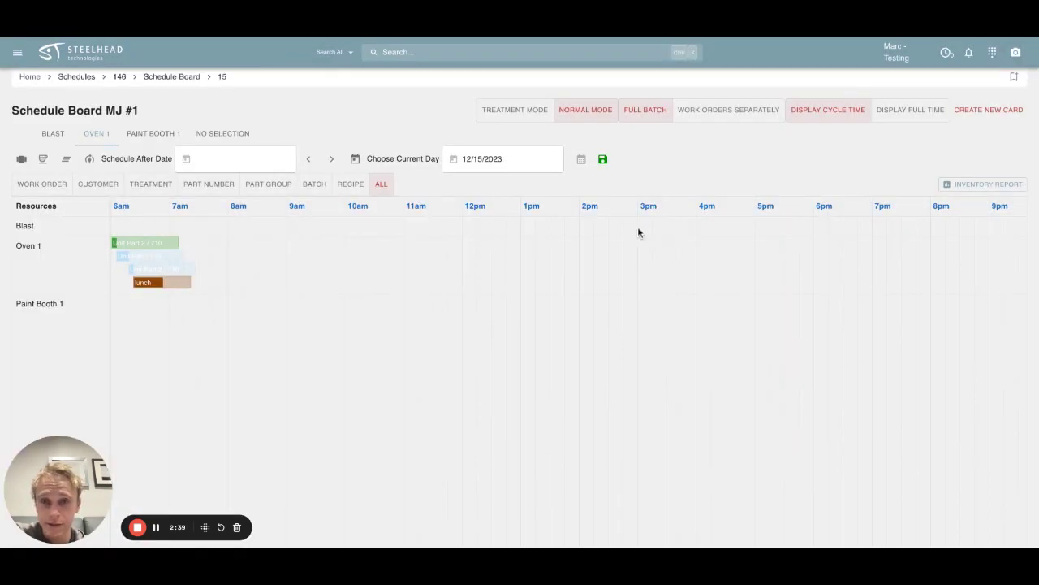
pyautogui.click(602, 160)
# Step: Try to schedule the remaining Cure task of work order 715 with top priority on Oven 1
pyautogui.scroll(-5, 79, 324)
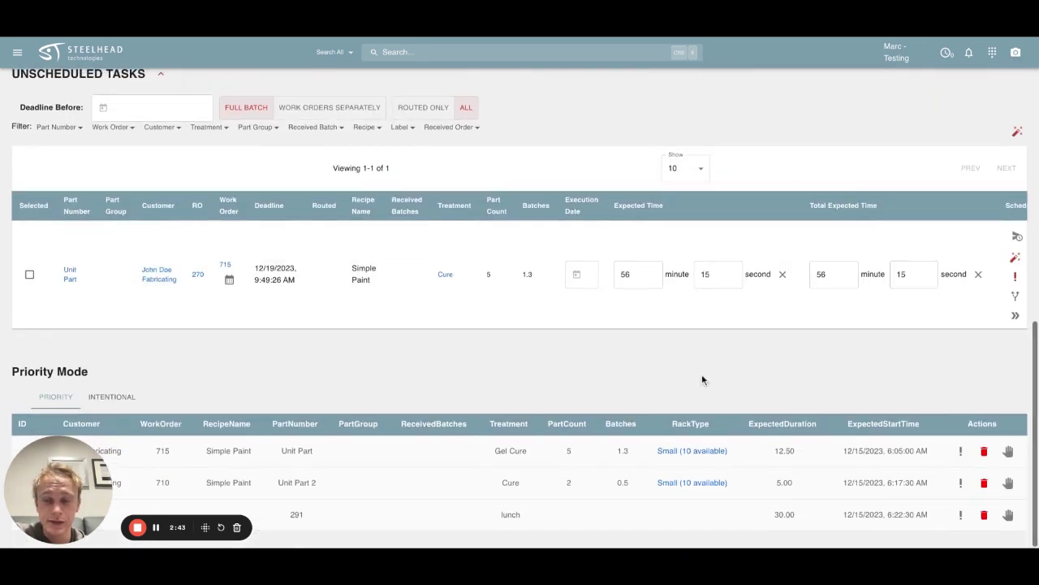
pyautogui.click(1017, 277)
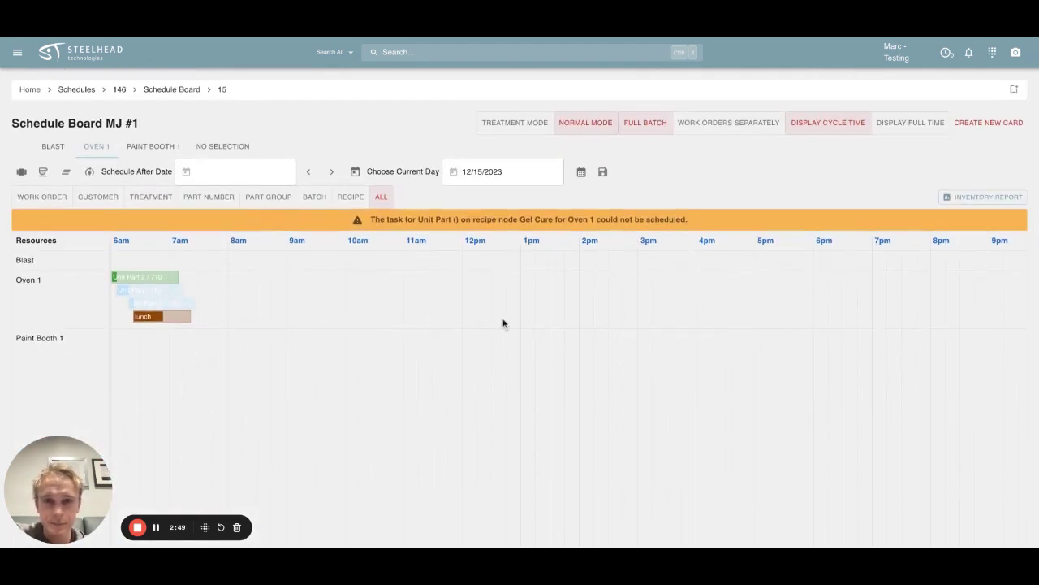
pyautogui.doubleClick(626, 212)
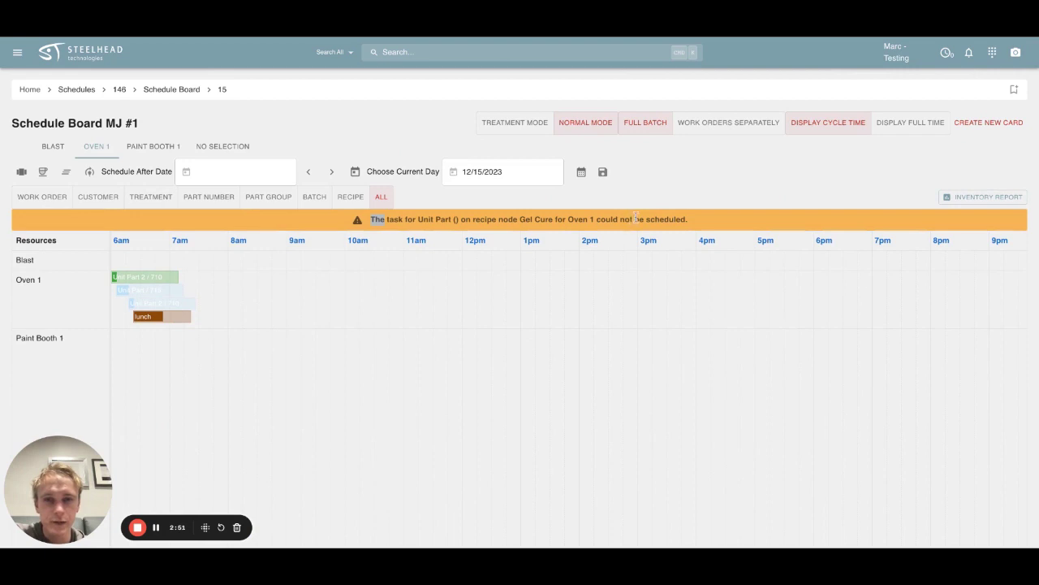
pyautogui.click(764, 214)
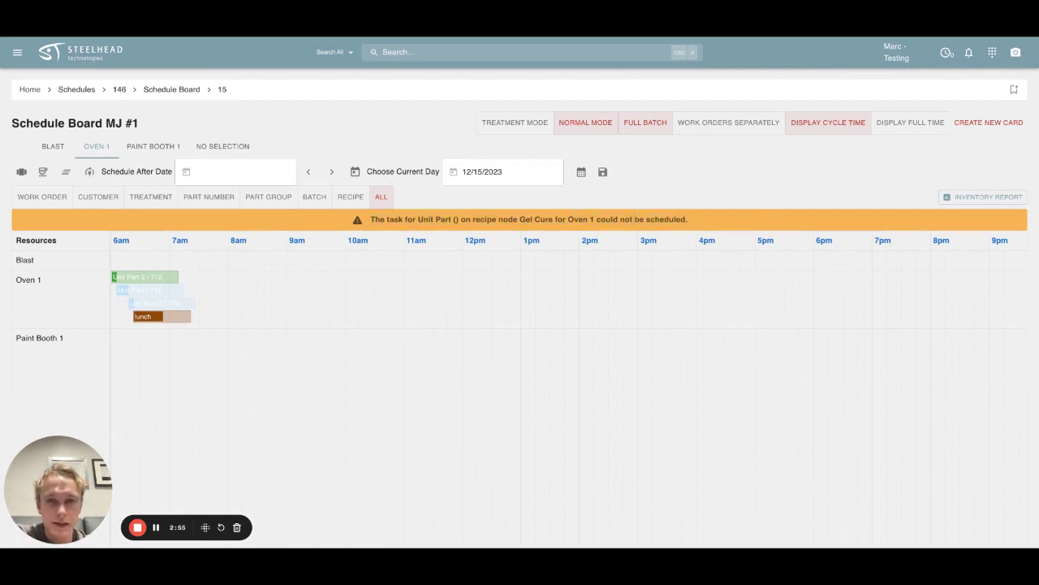
# Step: Auto-schedule the remaining Cure task of work order 715 on Oven 1 and save the board
pyautogui.scroll(-15, 58, 314)
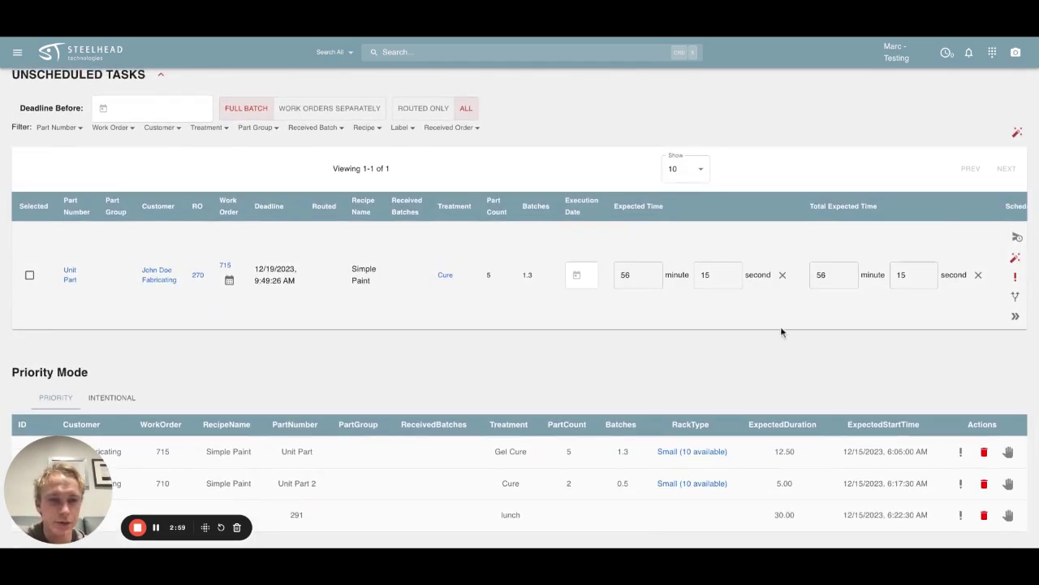
pyautogui.click(1019, 270)
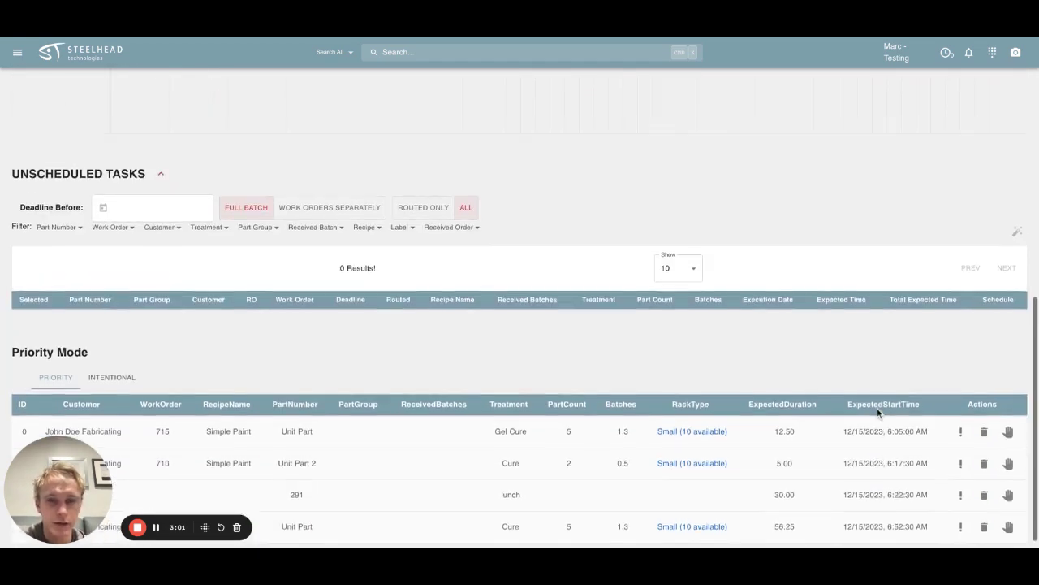
pyautogui.scroll(15, 689, 330)
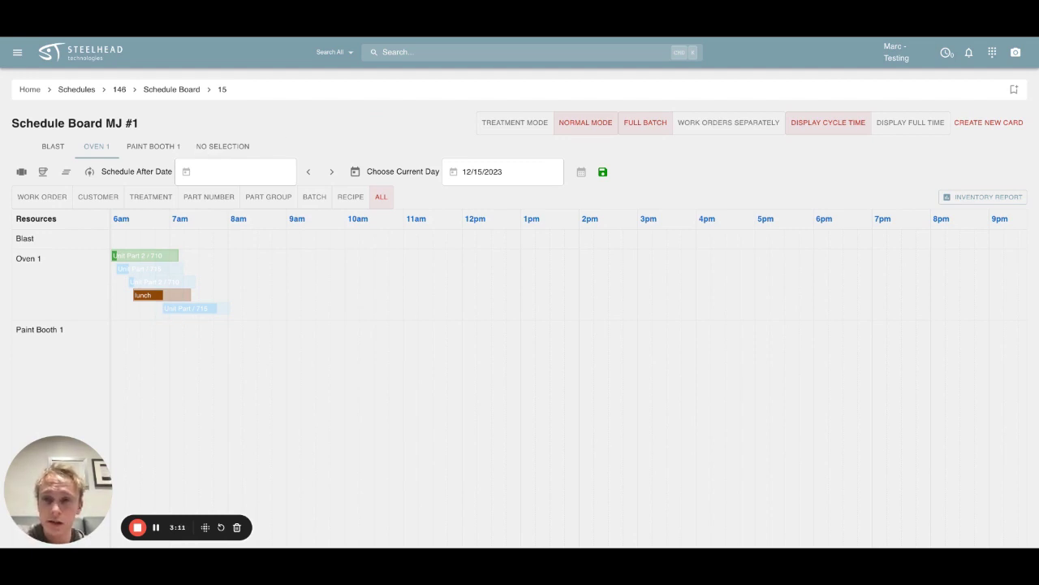
pyautogui.click(603, 172)
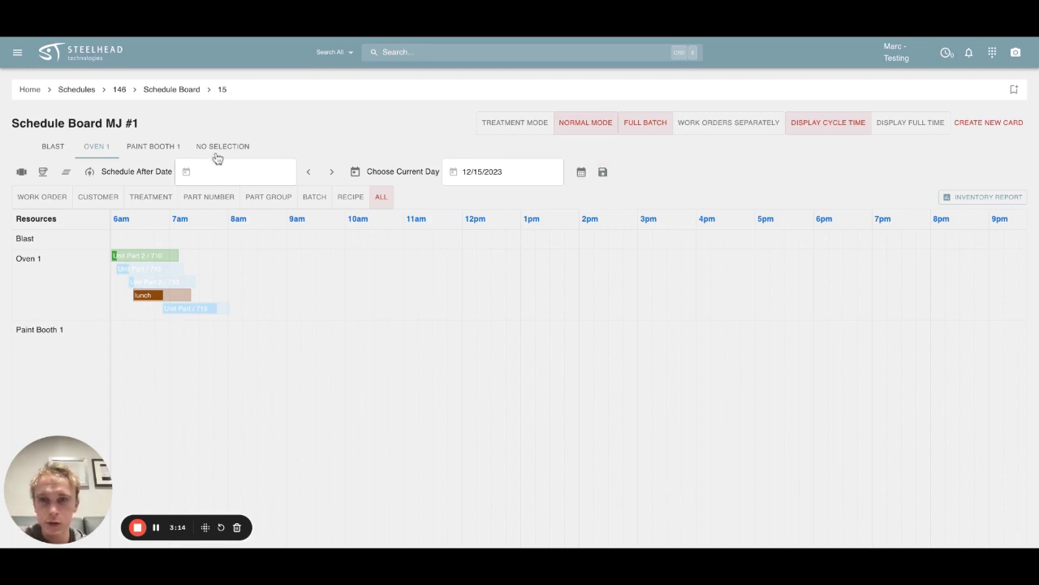
# Step: Label the scheduled tasks on the board by part number
pyautogui.doubleClick(148, 175)
pyautogui.click(358, 117)
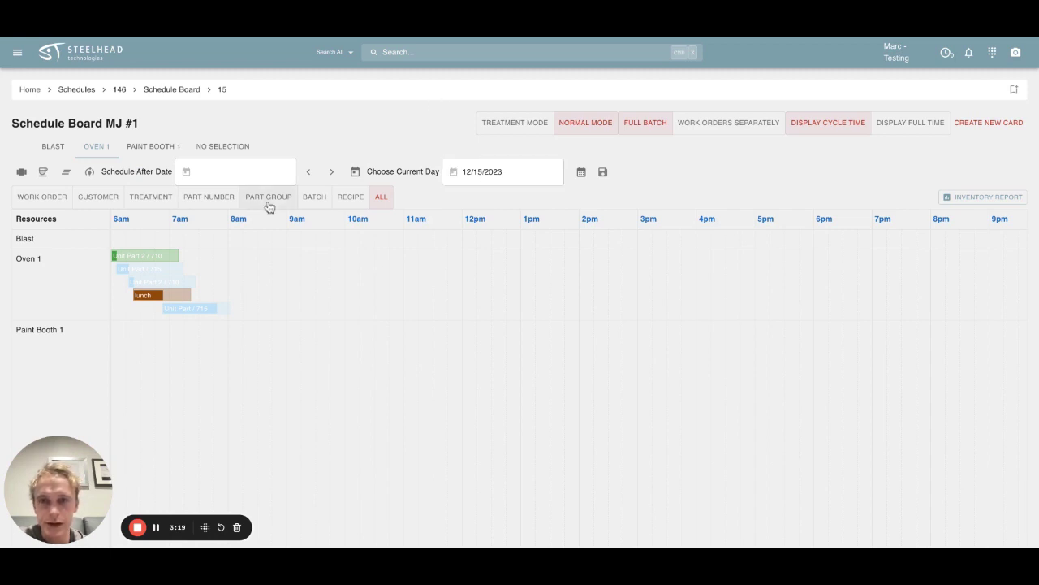
pyautogui.click(203, 199)
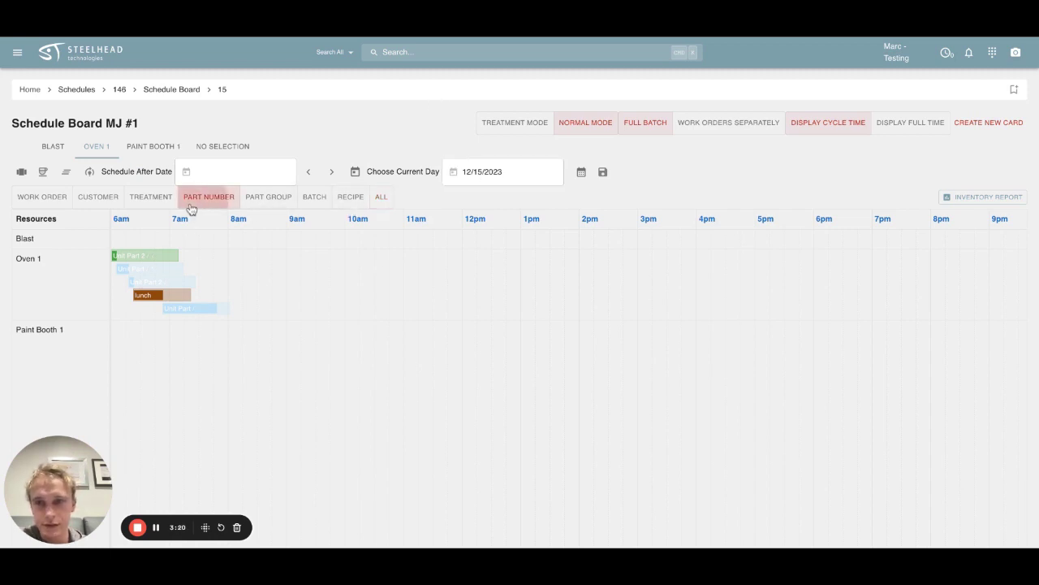
# Step: Label the board's scheduled tasks by customer and by work order, ending with all label details shown
pyautogui.click(95, 198)
pyautogui.click(44, 198)
pyautogui.click(381, 199)
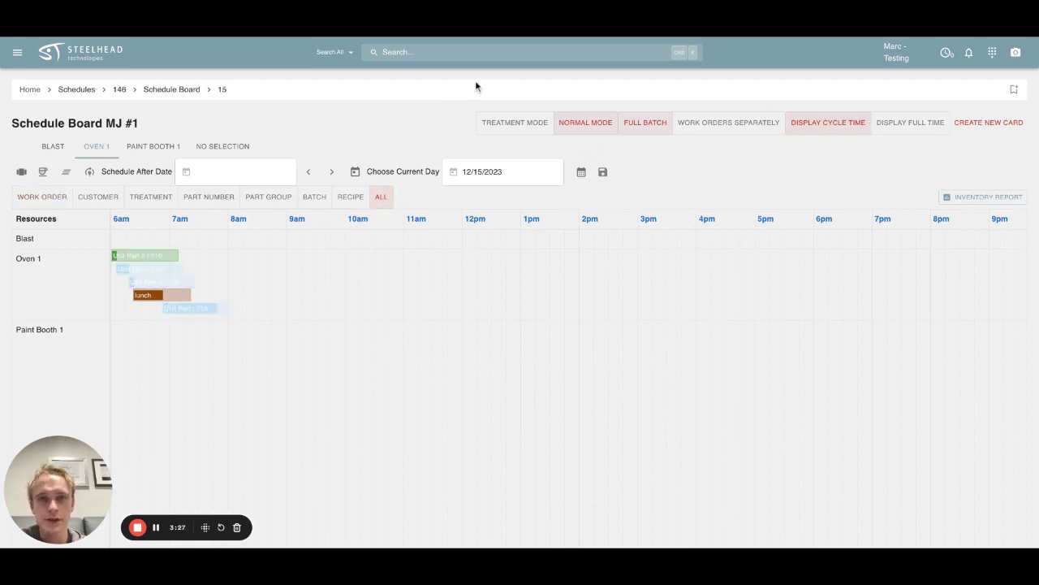
# Step: Leave the schedule board for the Capacity Planning page and show the booked time by week
pyautogui.click(118, 71)
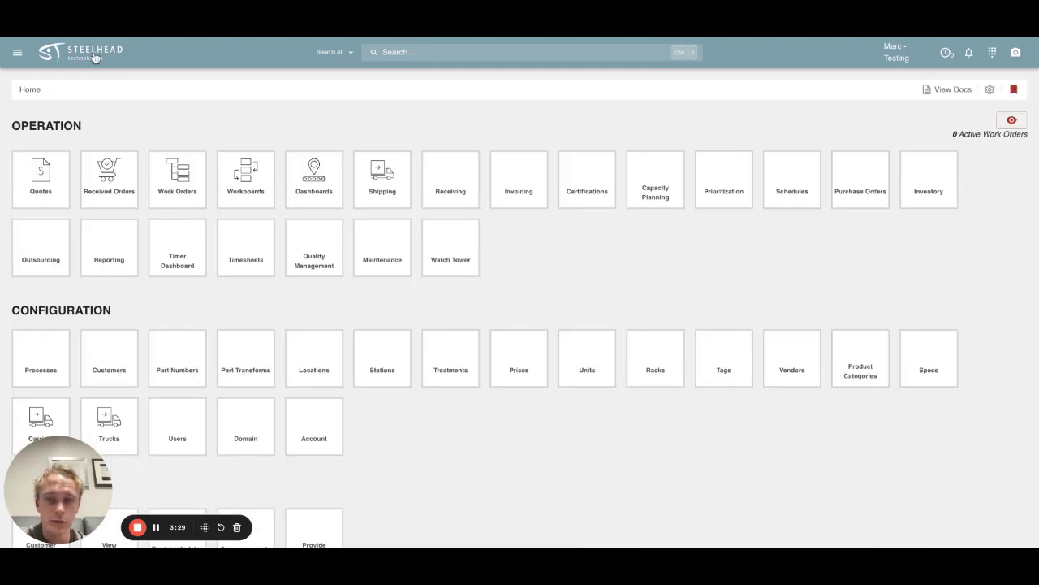
pyautogui.click(671, 203)
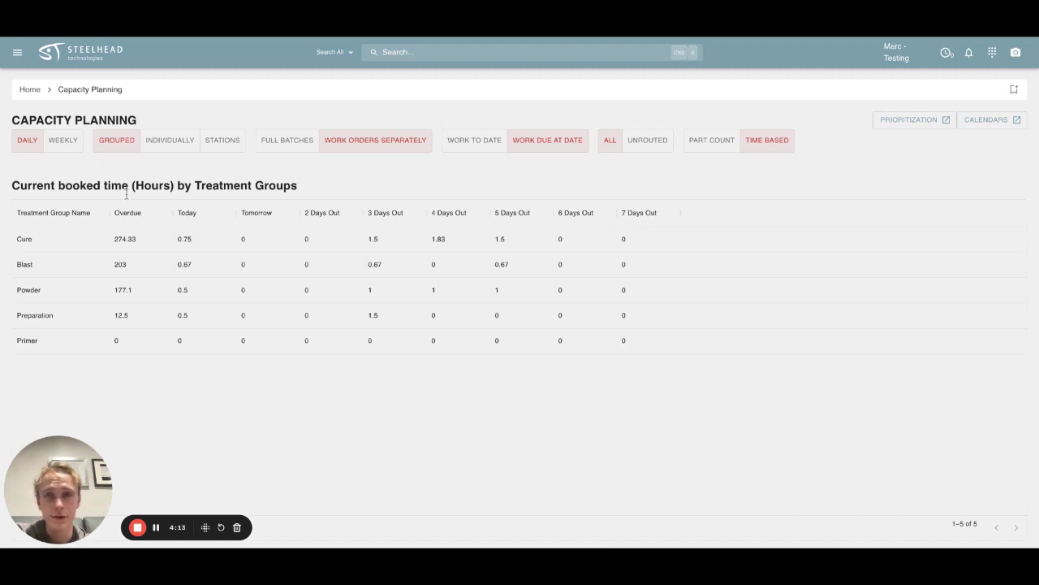
pyautogui.click(63, 140)
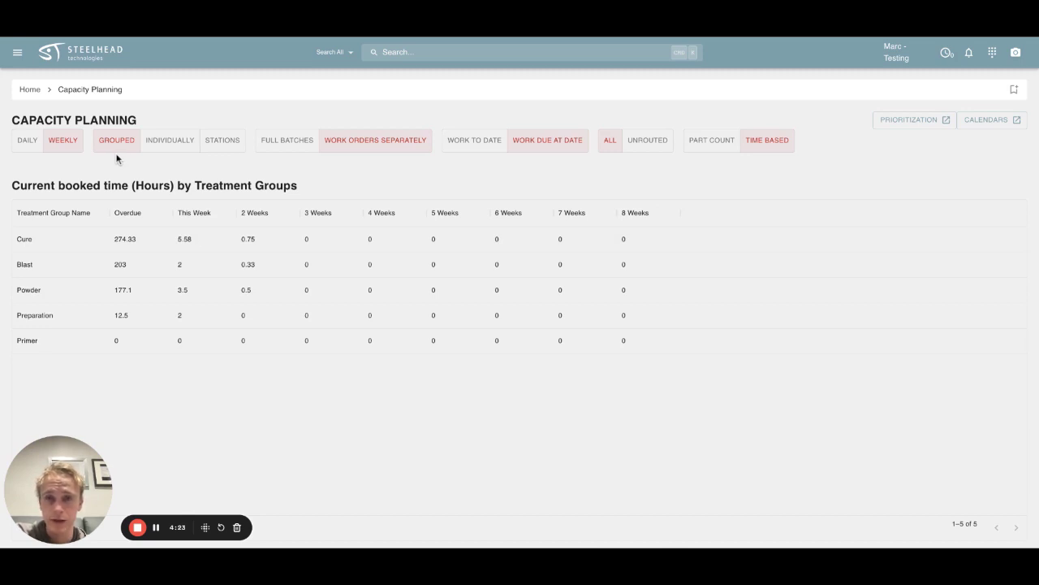
# Step: Break the weekly capacity down by individual treatment, calculated with full batches and expressed as part counts
pyautogui.click(169, 140)
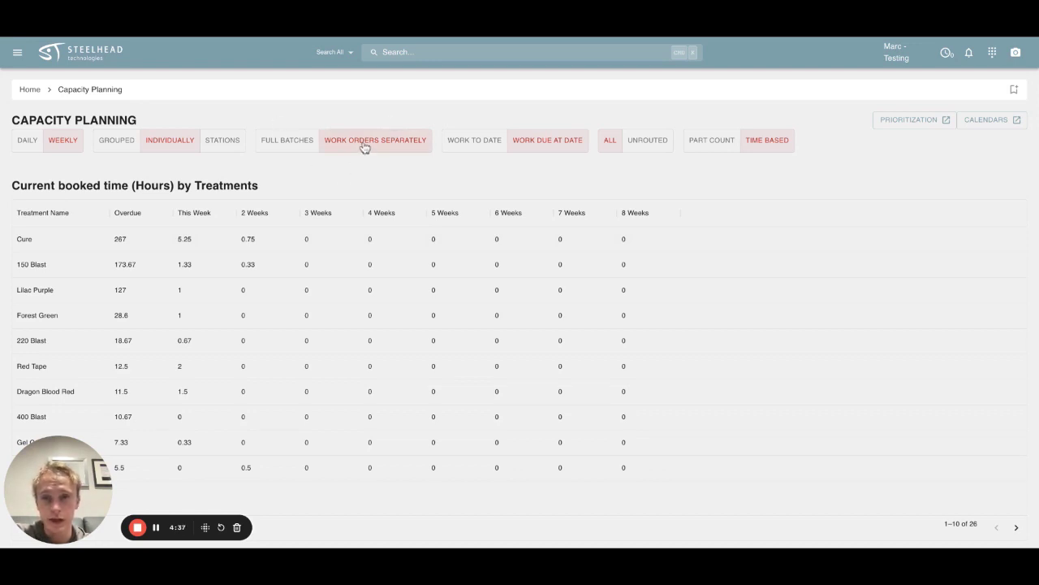
pyautogui.click(287, 143)
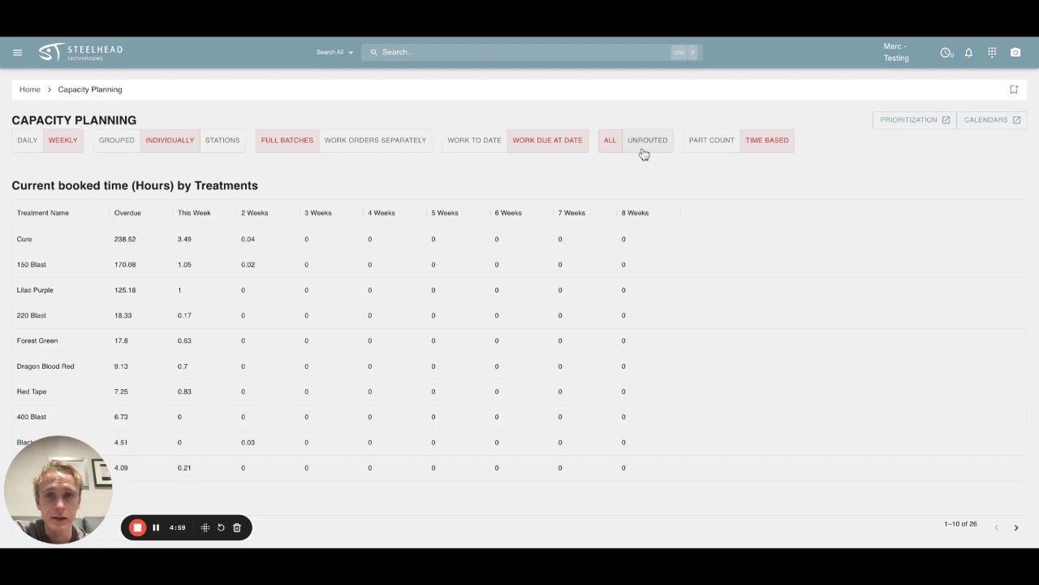
pyautogui.click(706, 154)
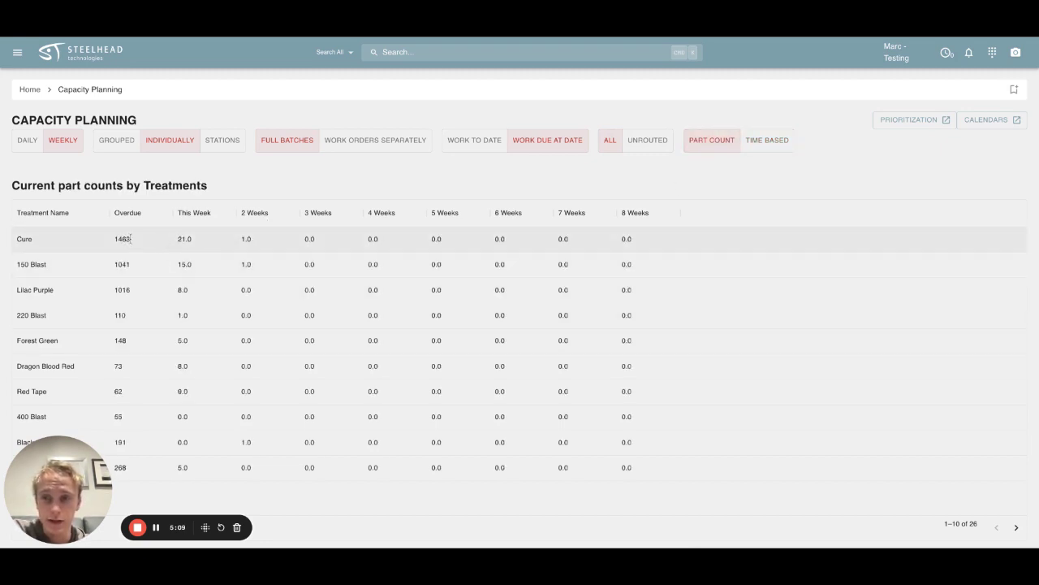
# Step: Examine the work orders and parts that make up the Cure treatment's overdue count, and return to the home page
pyautogui.moveTo(37, 186); pyautogui.dragTo(232, 184)
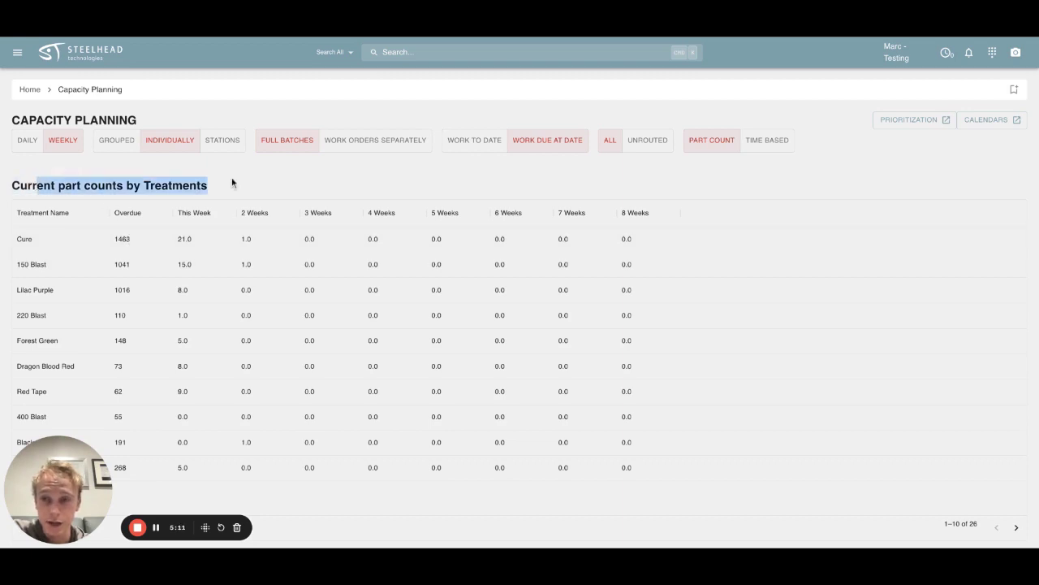
pyautogui.click(233, 183)
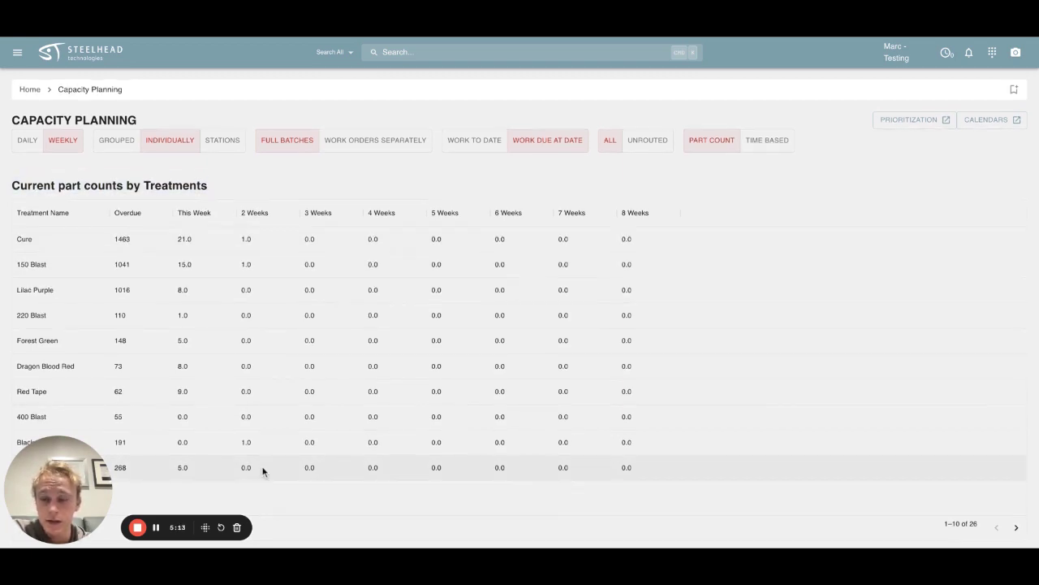
pyautogui.click(133, 241)
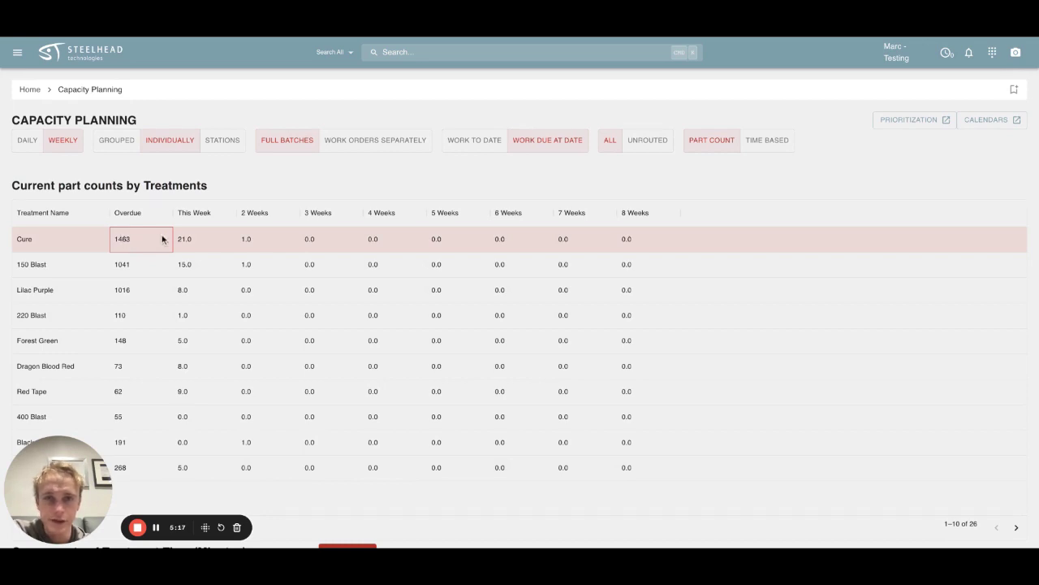
pyautogui.scroll(-5, 241, 353)
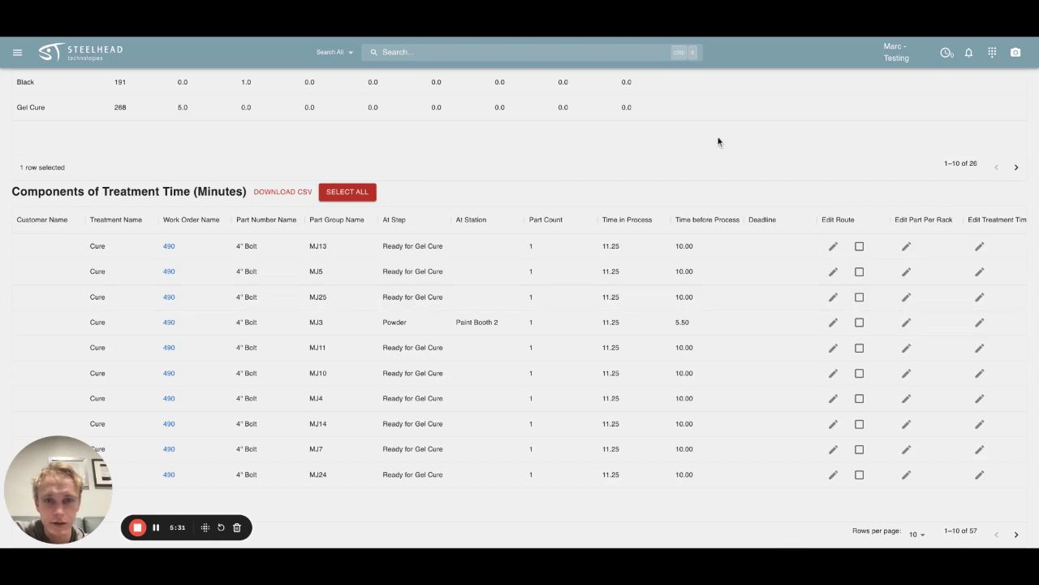
pyautogui.scroll(3, 663, 144)
pyautogui.scroll(4, 663, 143)
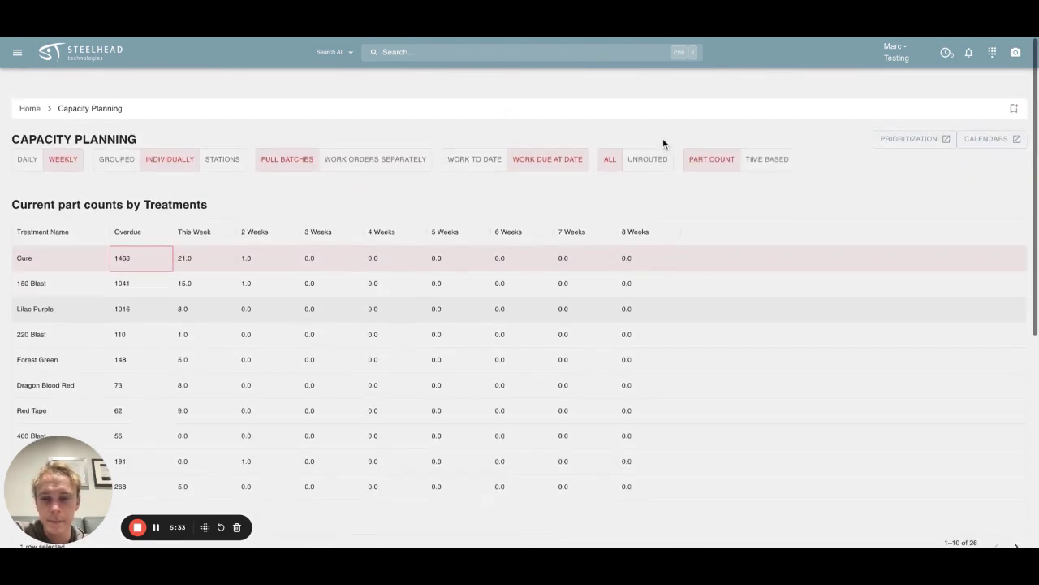
pyautogui.click(99, 55)
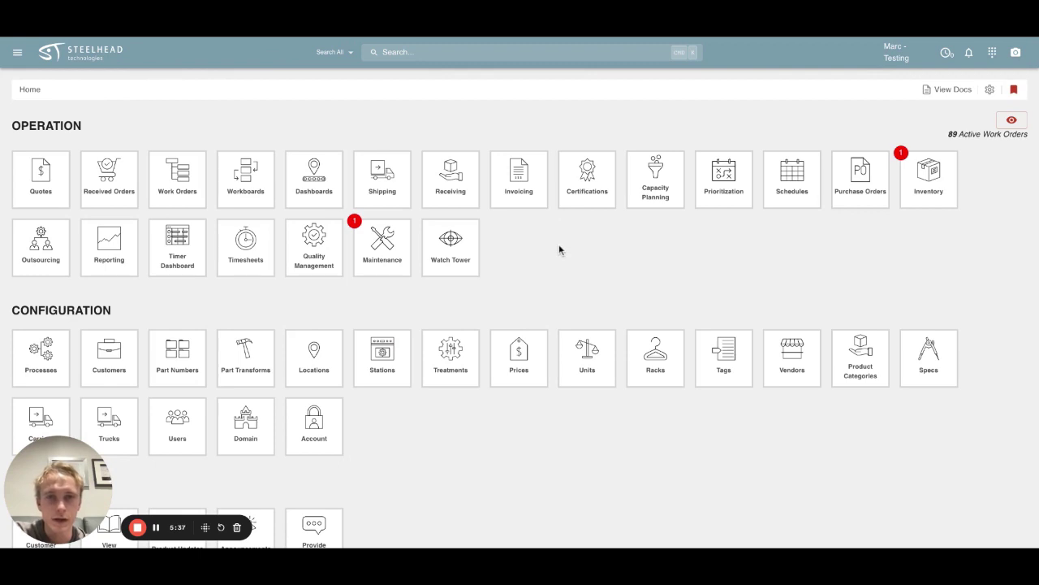